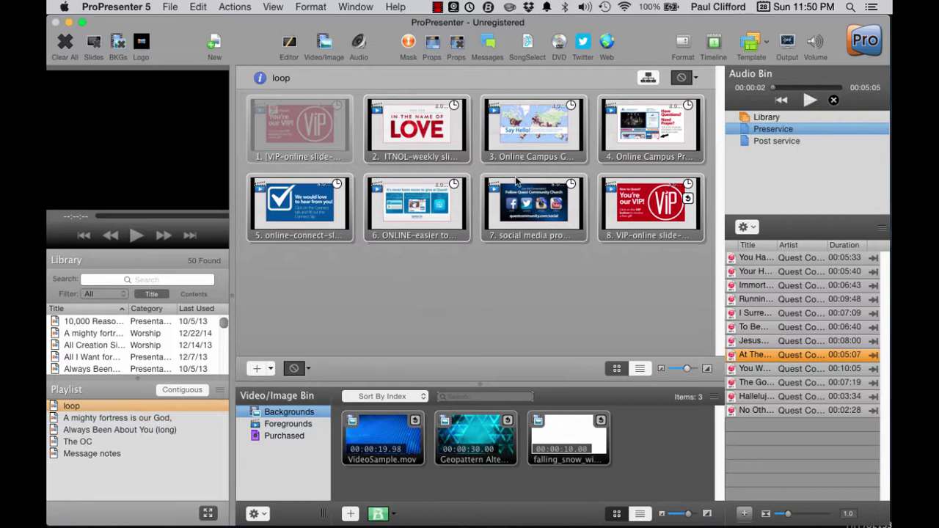
Step: Start the loop presentation from slide 2, ITNOL-weekly slide, and run through to slide 4, Online Campus Private Chat
left_click(420, 125)
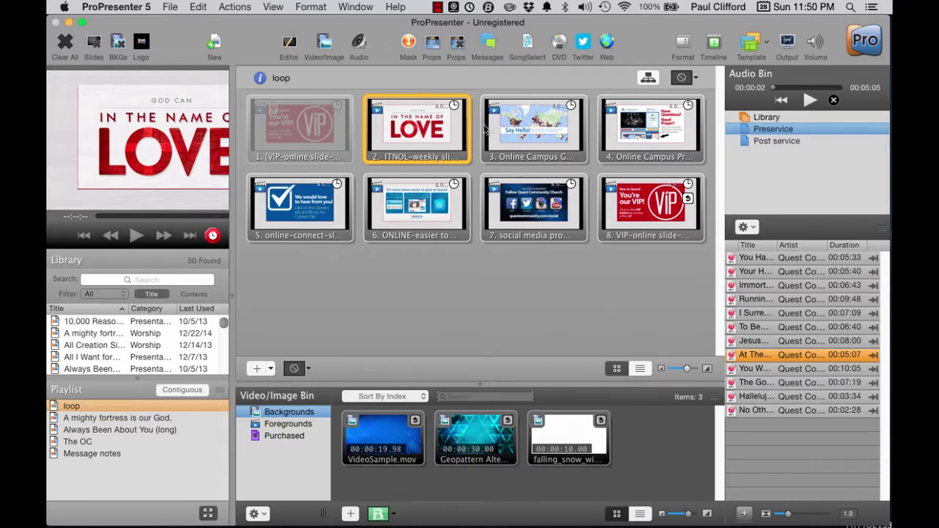
key("Right")
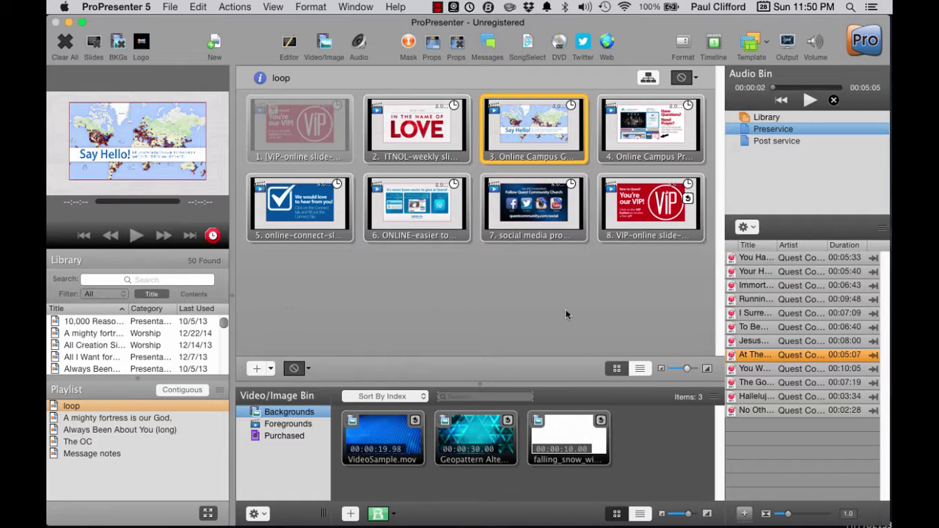
key("Right")
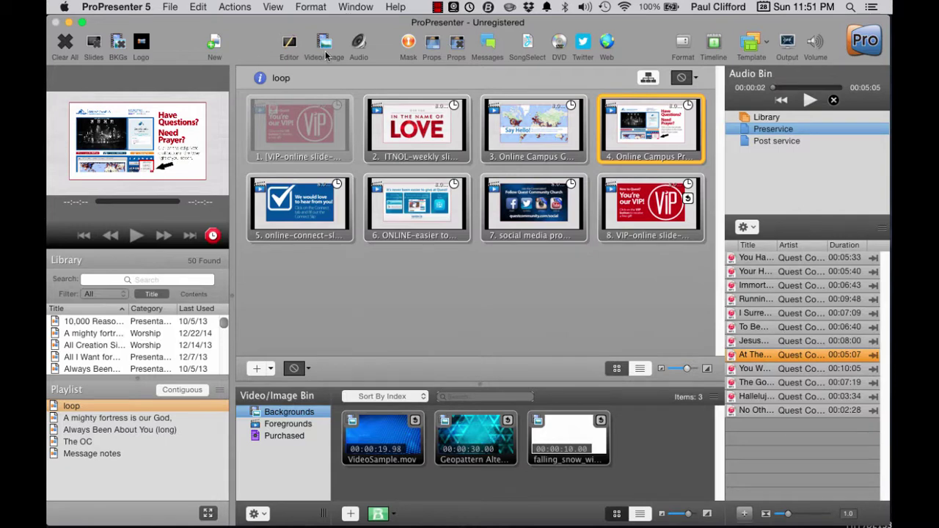
Step: Hide the Audio Bin and show it again
left_click(357, 45)
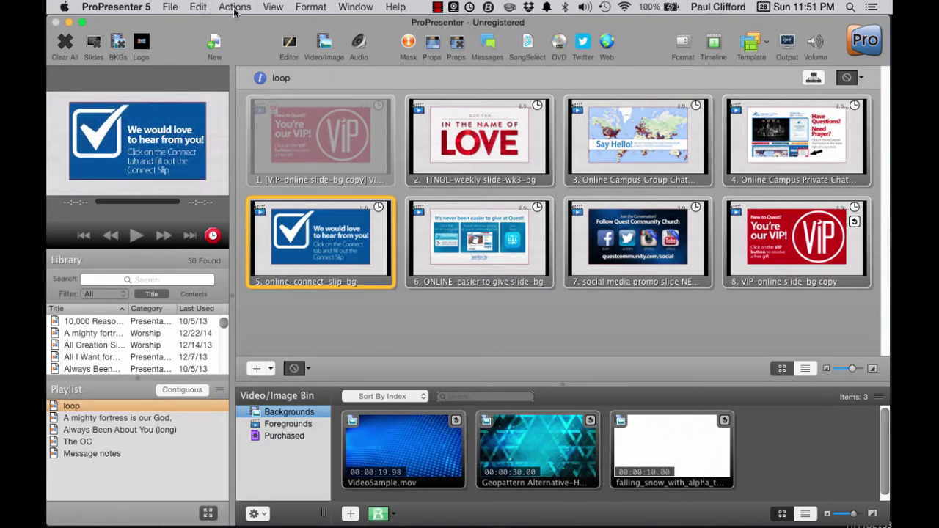
left_click(235, 9)
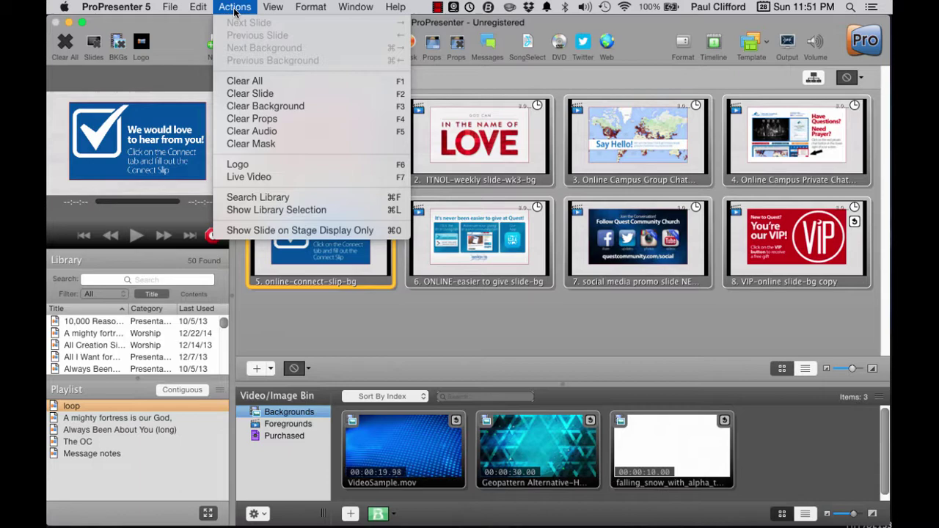
mouse_move(273, 7)
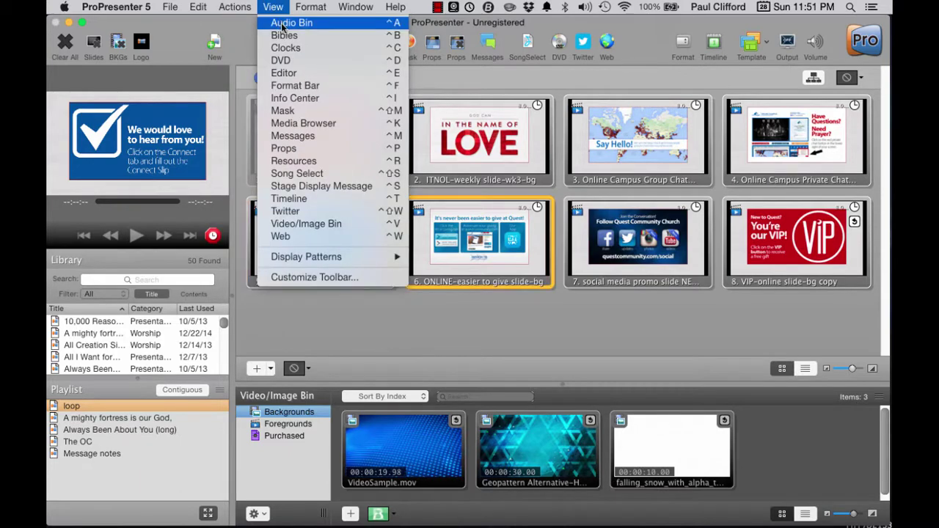
left_click(282, 26)
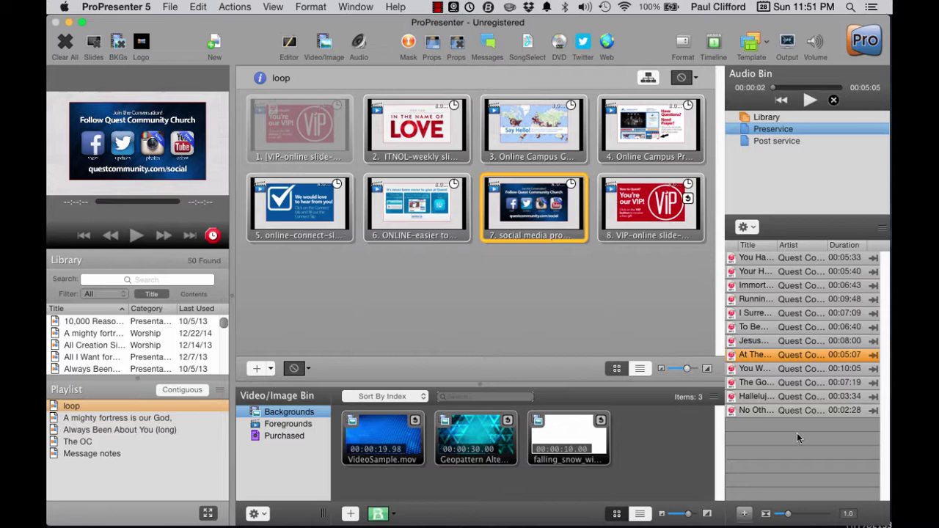
Step: Try selecting all MP3 files in the Running To You folder for import into the Preservice audio playlist, and clear the selection
left_click(743, 514)
left_click(743, 514)
double_click(507, 206)
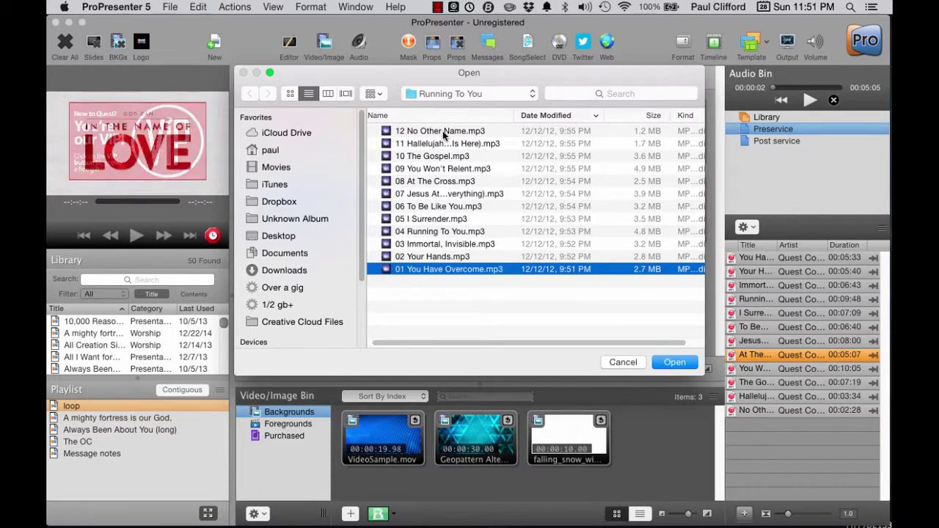
left_click(443, 131, "shift")
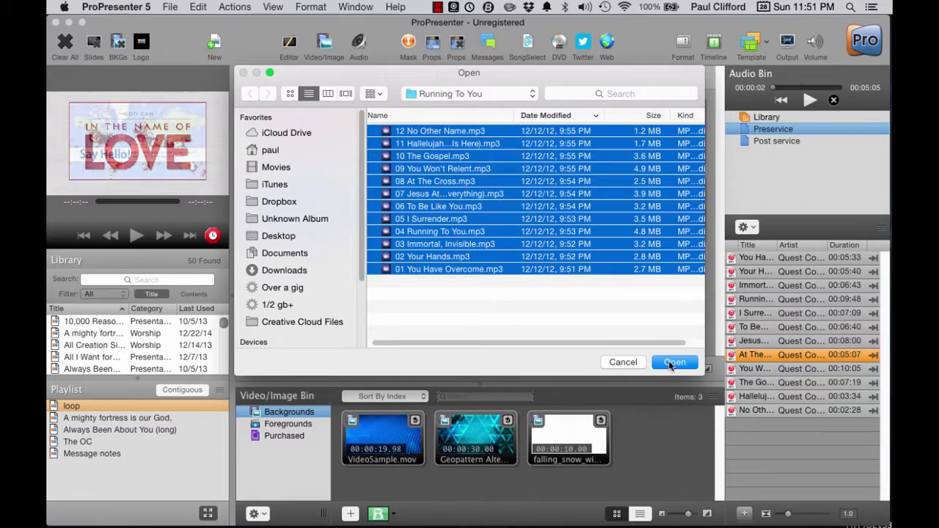
left_click(470, 293)
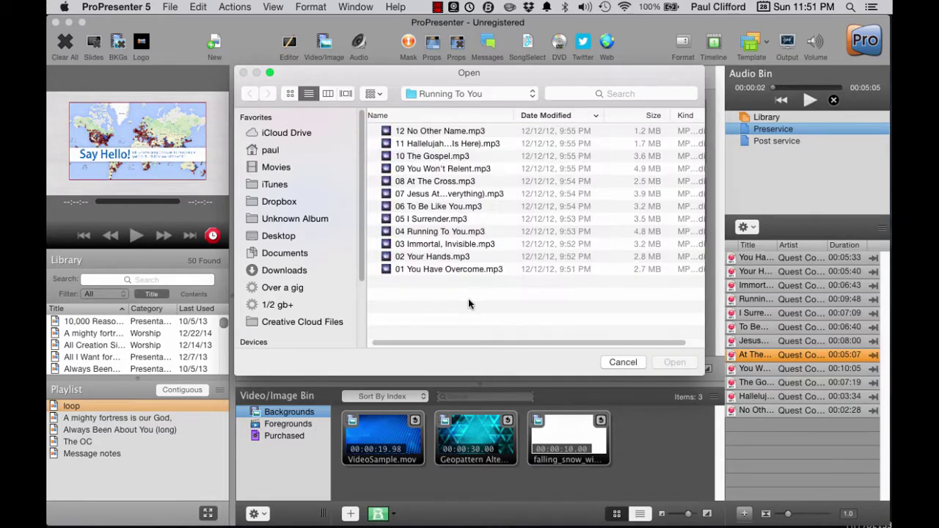
Step: Try picking only MP3 tracks 01, 03, 07 and 11 from the Running To You folder, and cancel the import
left_click(443, 270)
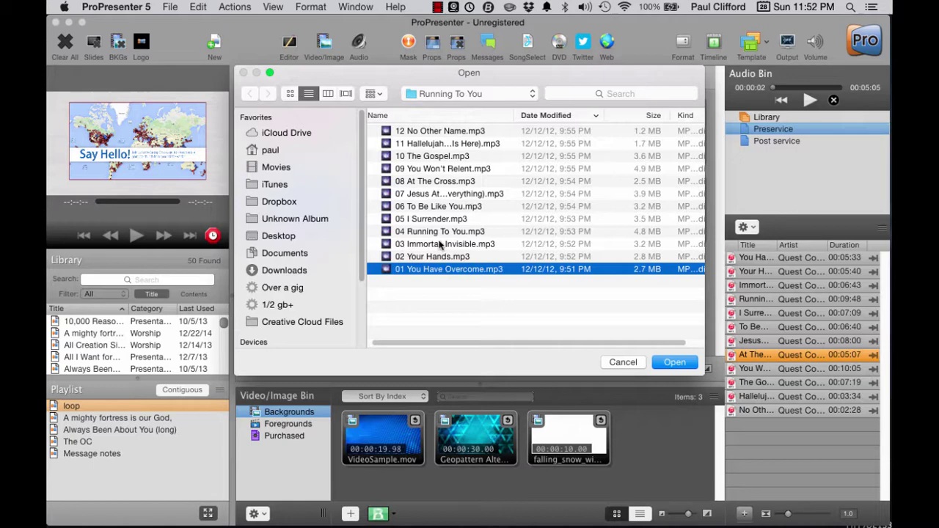
left_click(433, 195, "super")
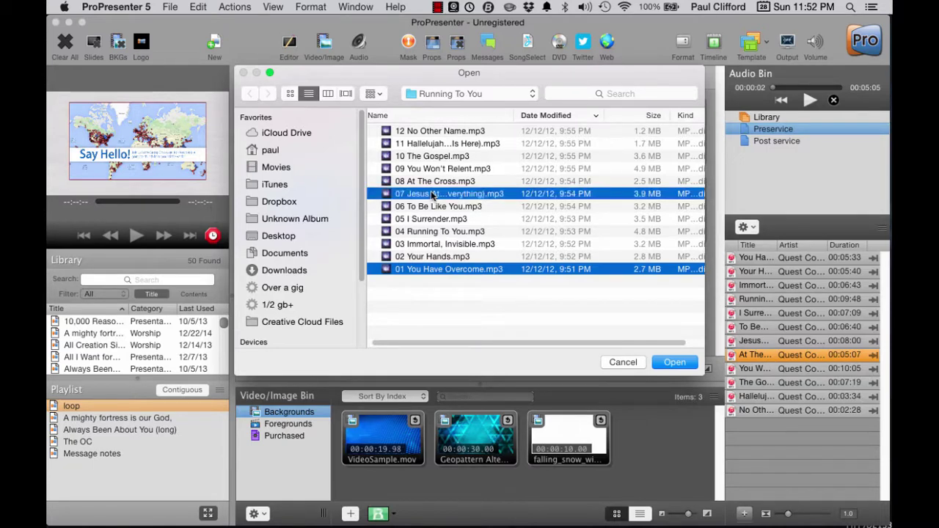
left_click(439, 145, "super")
left_click(396, 243, "super")
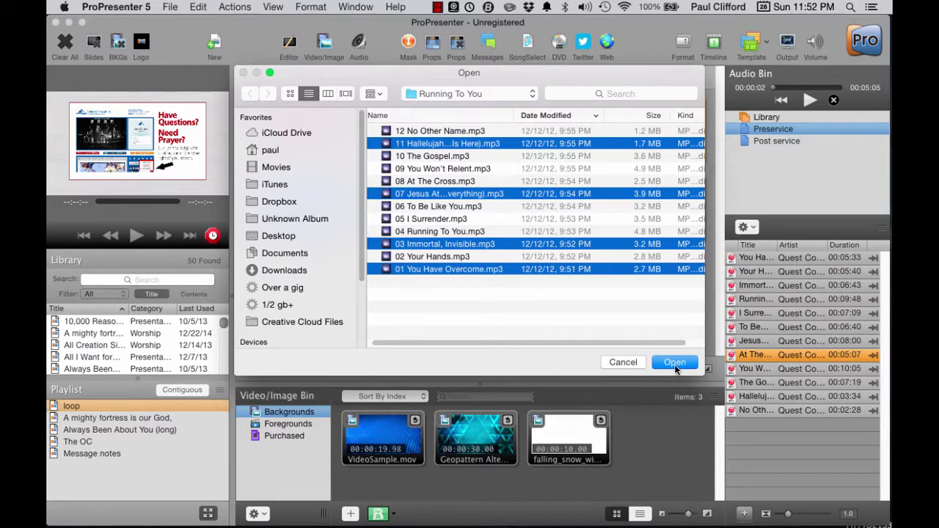
left_click(629, 364)
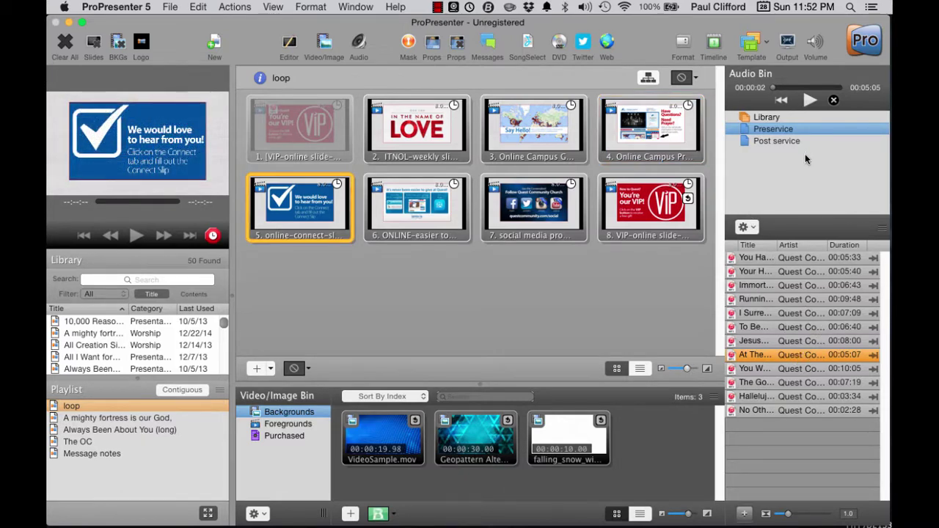
Step: Play the loaded At The Cross track and skip forward to near its end
left_click(823, 88)
left_click(809, 100)
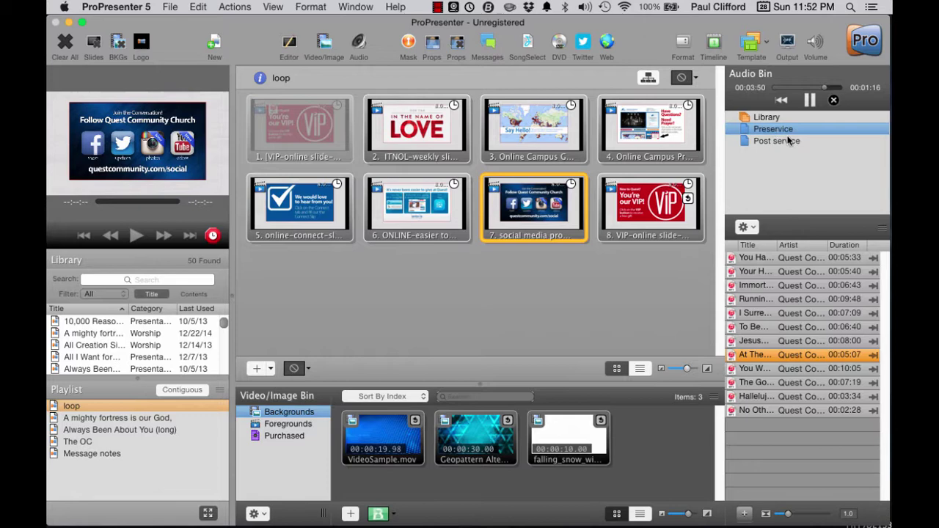
left_click(835, 89)
Step: Check the Post service audio playlist against Preservice and look at the playback options of the Geopattern background
left_click(768, 142)
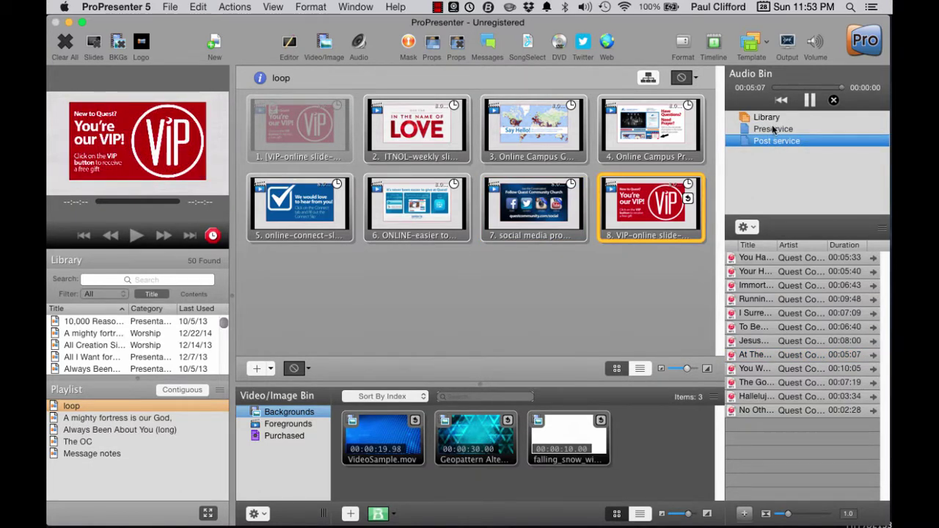
left_click(773, 129)
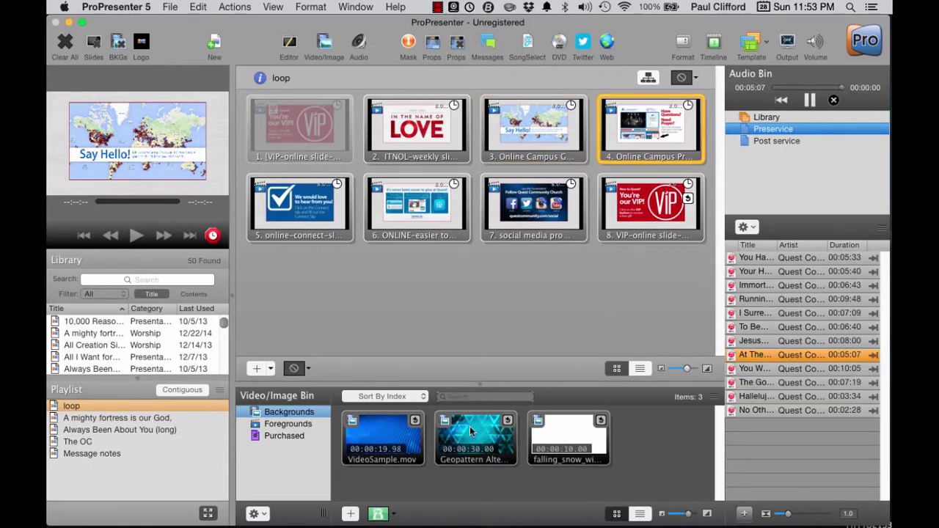
right_click(469, 427)
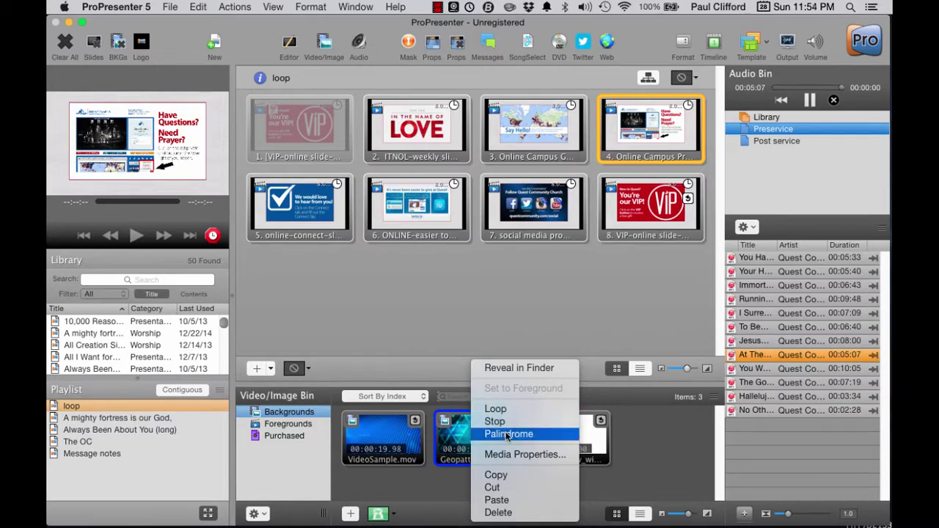
left_click(649, 445)
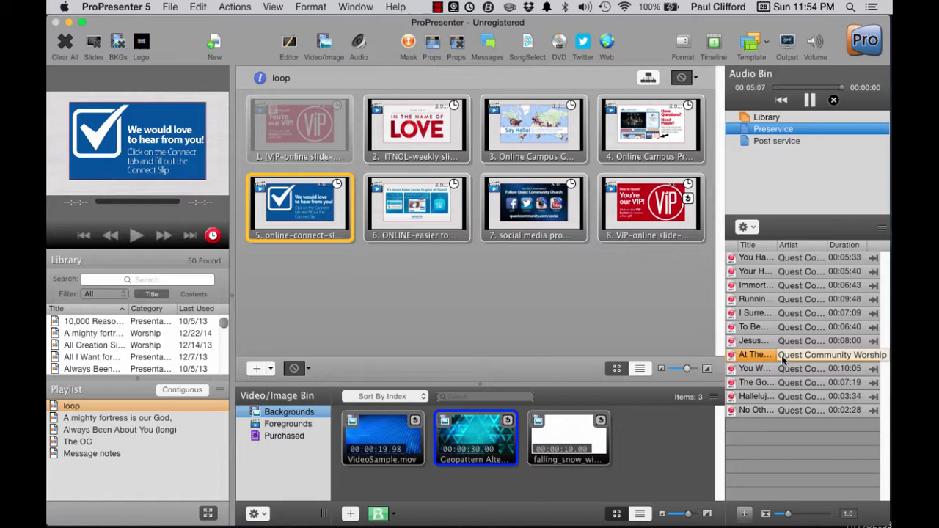
Step: Set the playback behavior of the At The Cross track in the Preservice playlist to Loop
right_click(783, 360)
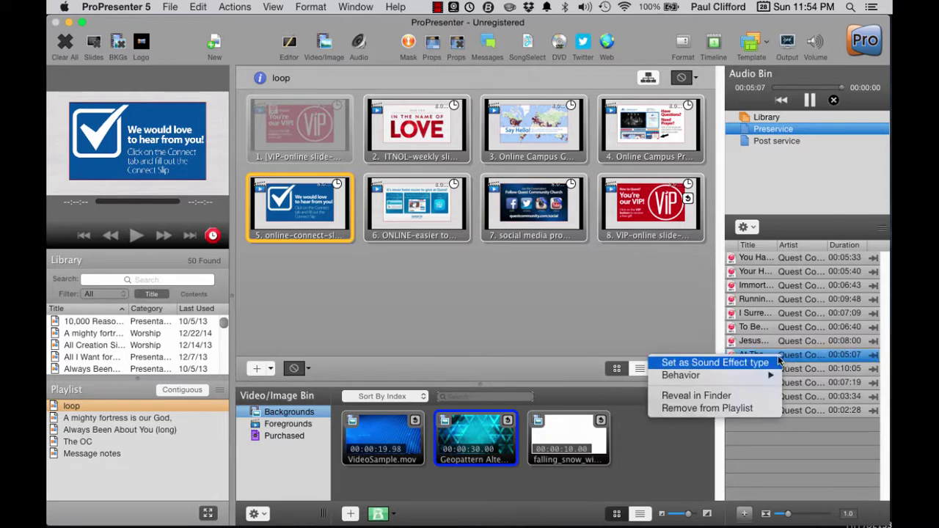
mouse_move(751, 376)
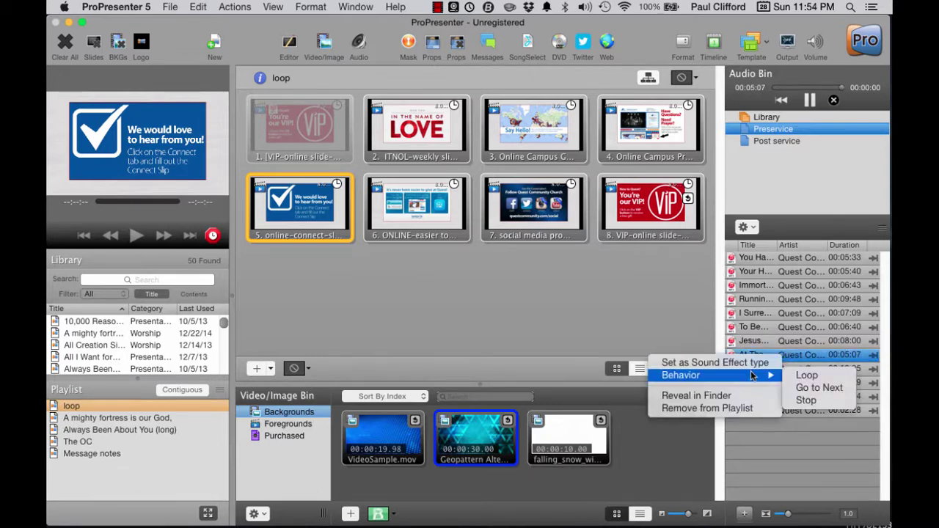
left_click(808, 377)
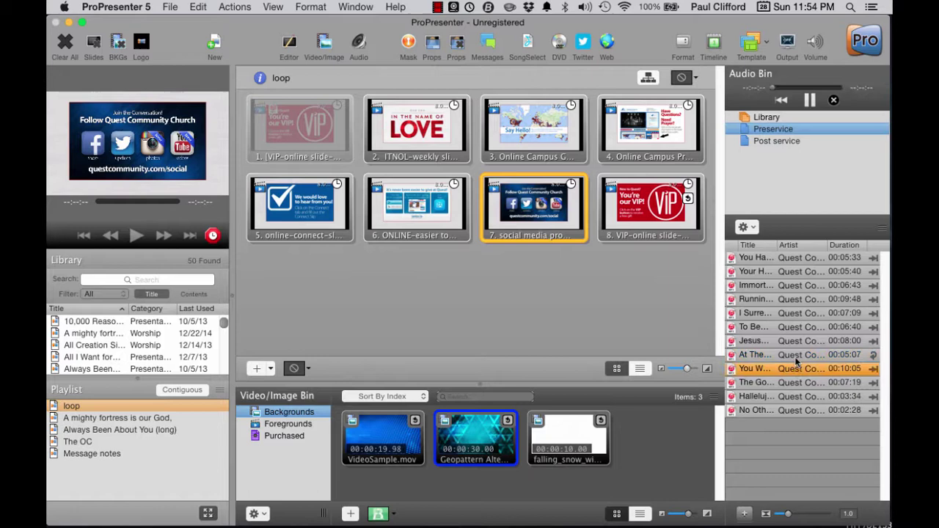
Step: Play At The Cross from the Preservice playlist and skip to its last seconds to test the looping
left_click(797, 355)
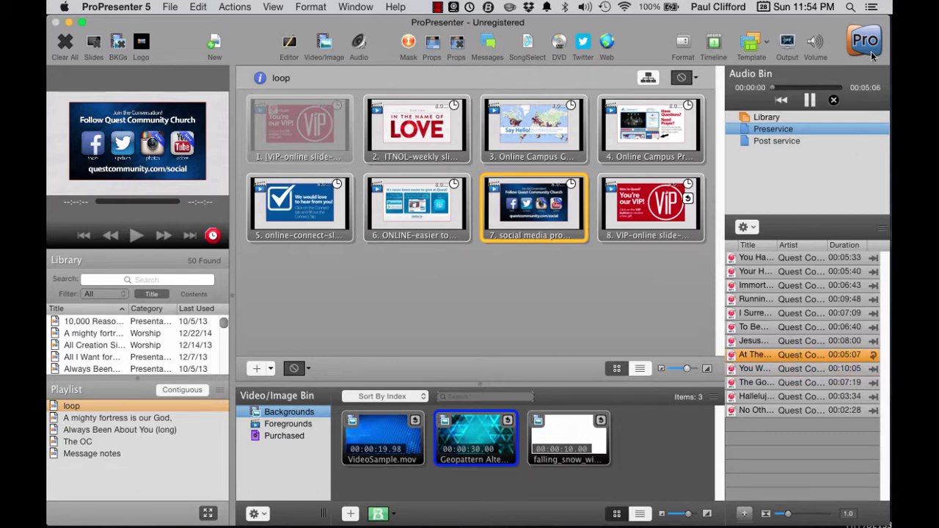
left_click(835, 88)
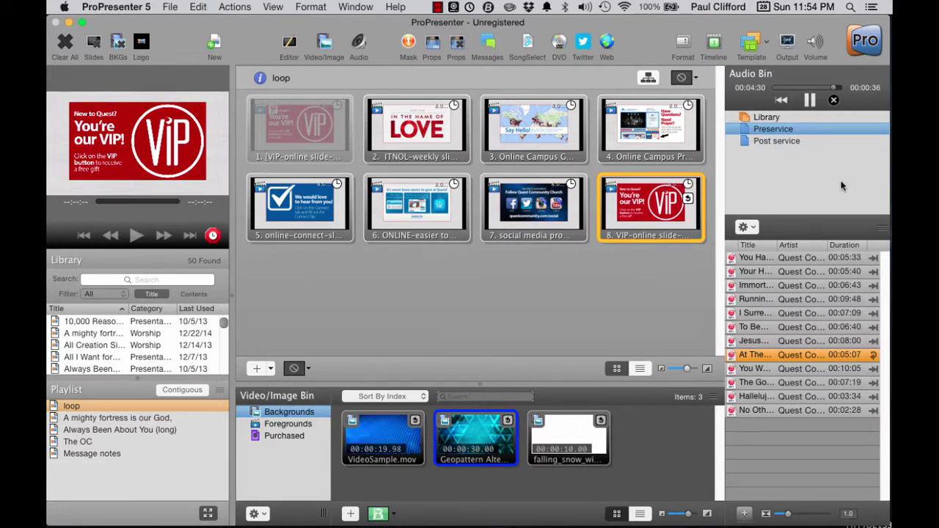
left_click(838, 88)
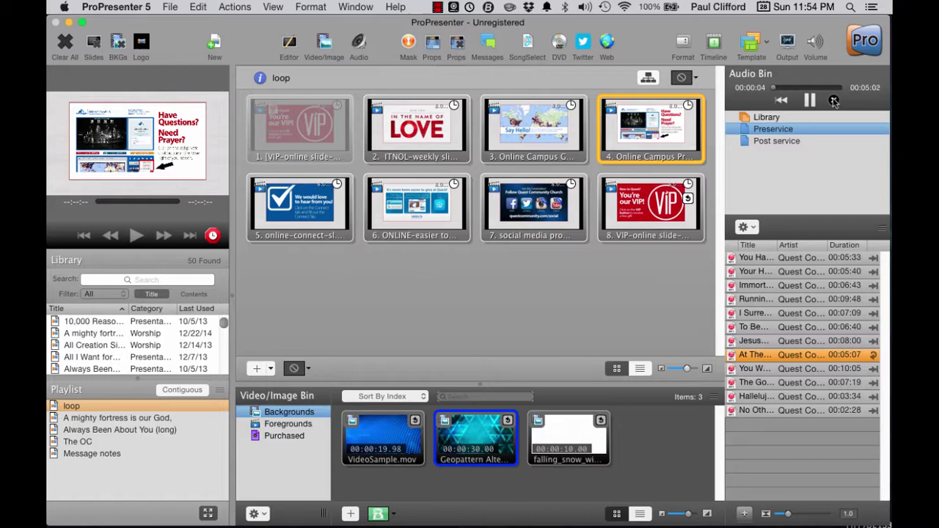
Step: Set the playback behavior of the At The Cross track to Stop
right_click(877, 361)
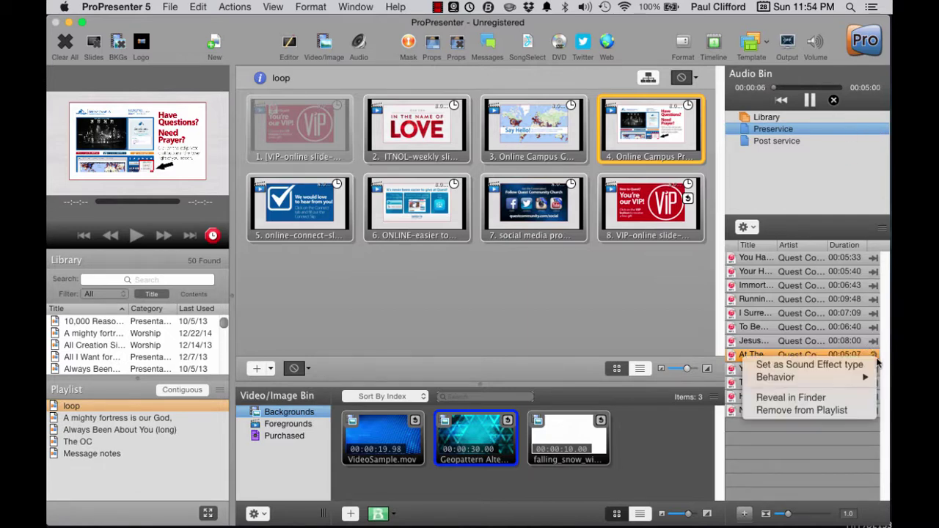
mouse_move(861, 379)
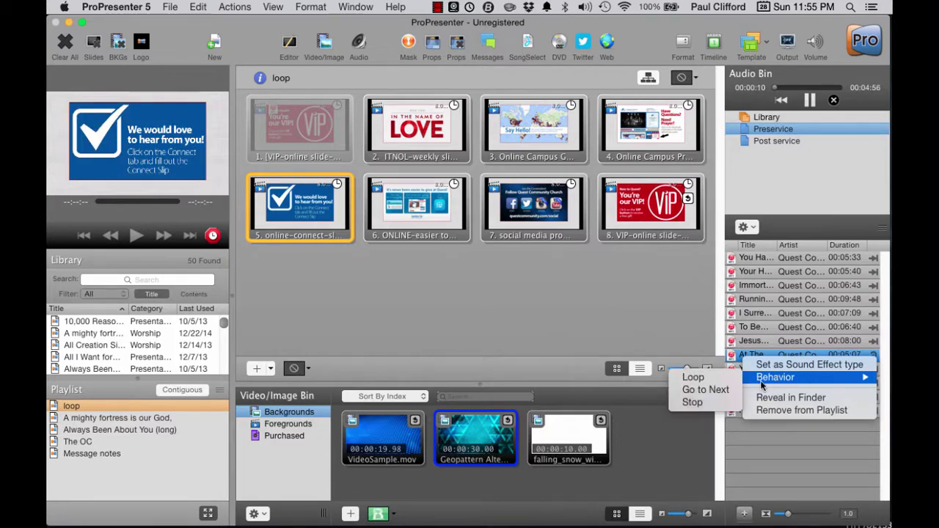
left_click(717, 404)
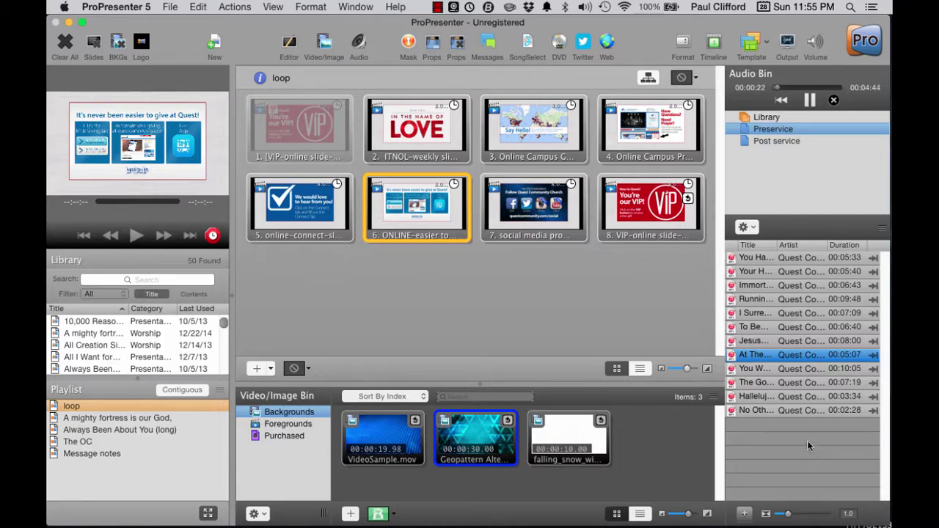
Step: Set the playback behavior of At The Cross, You Won't Relent and The Gospel in the Preservice playlist to Go to Next
right_click(822, 358)
mouse_move(785, 373)
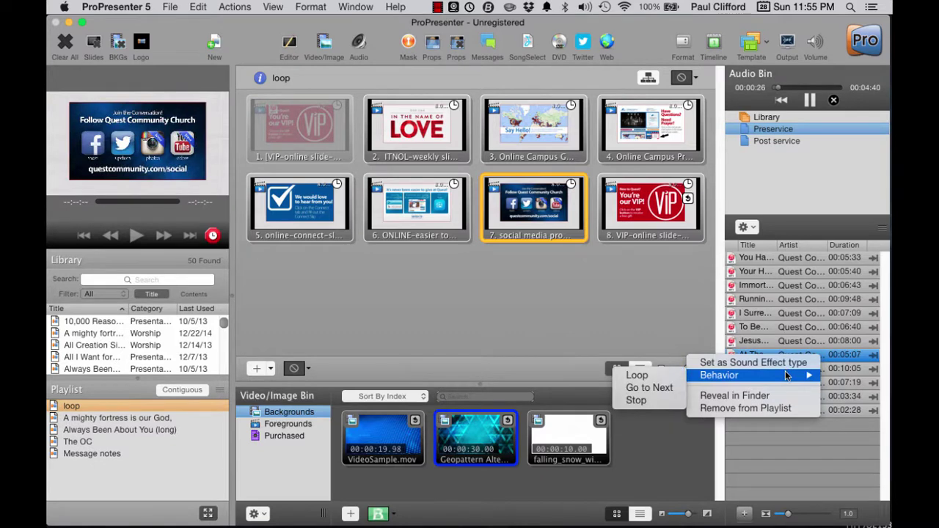
left_click(662, 388)
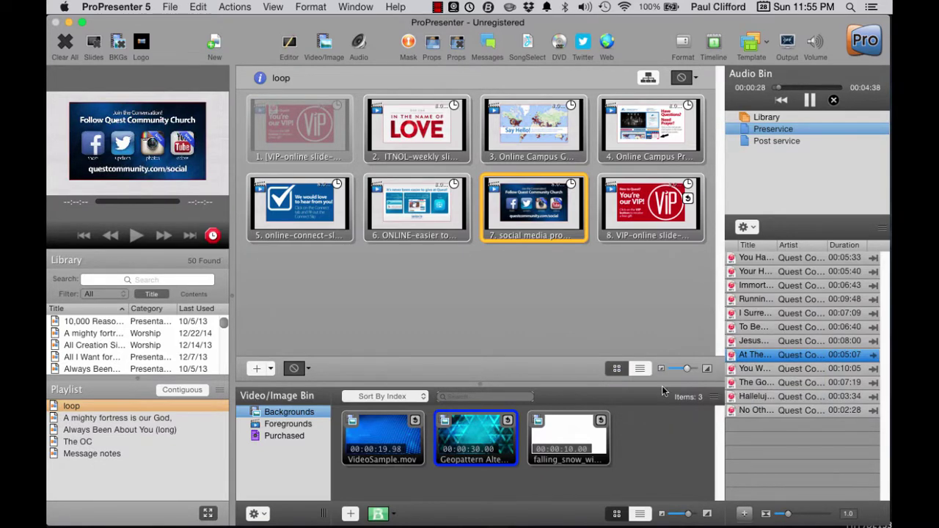
right_click(792, 370)
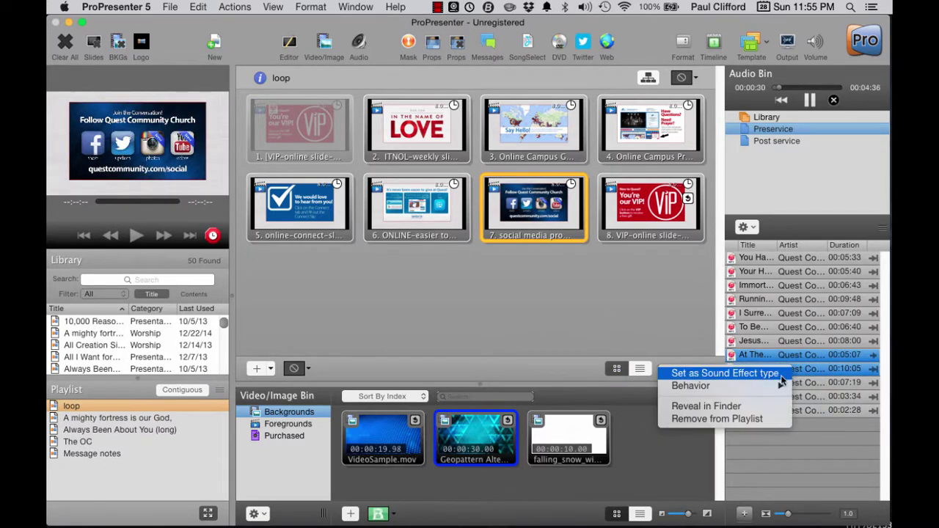
mouse_move(761, 389)
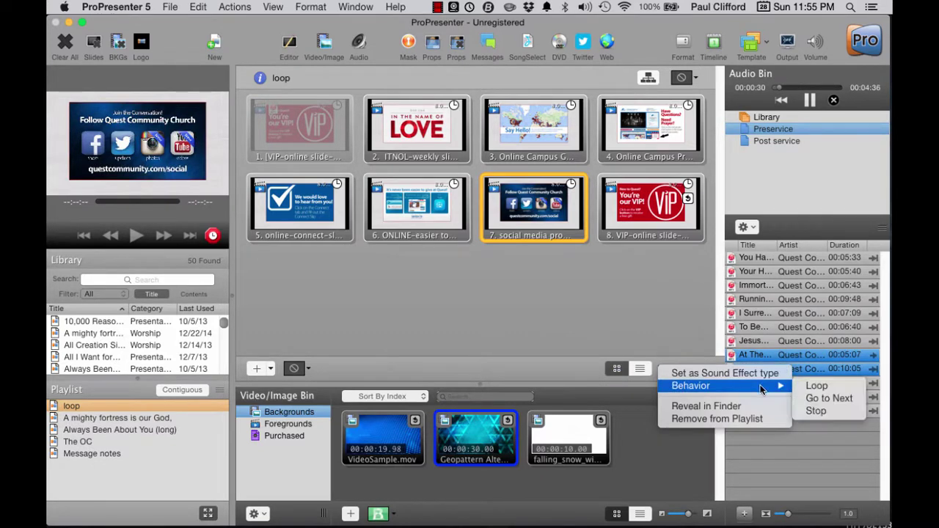
left_click(819, 408)
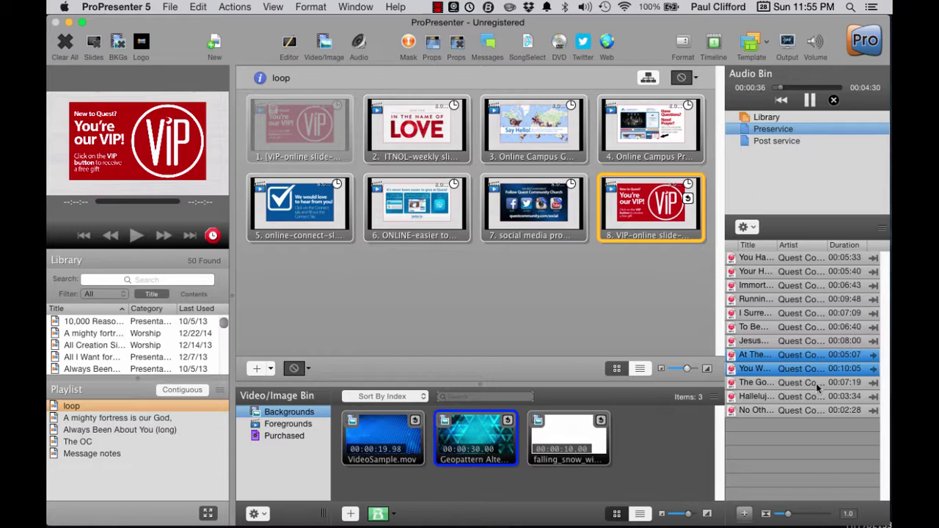
right_click(817, 388)
mouse_move(734, 403)
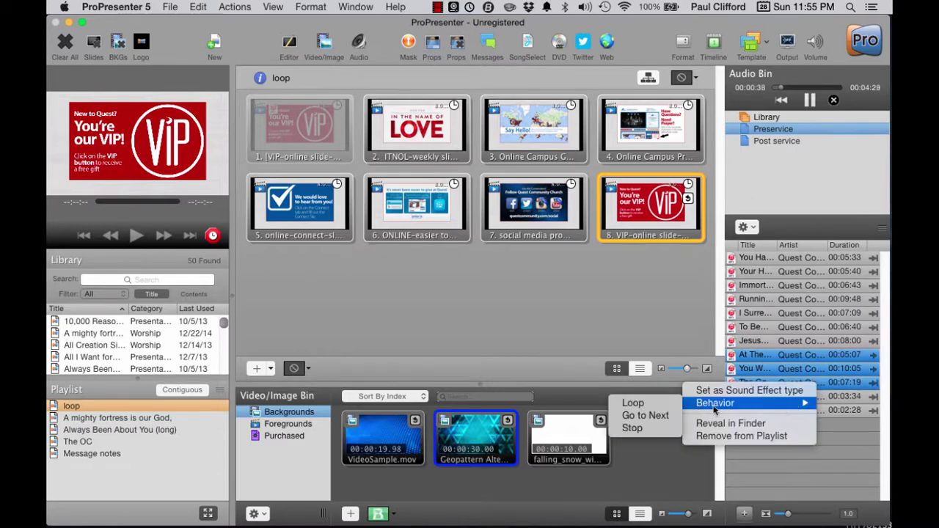
left_click(646, 416)
left_click(816, 435)
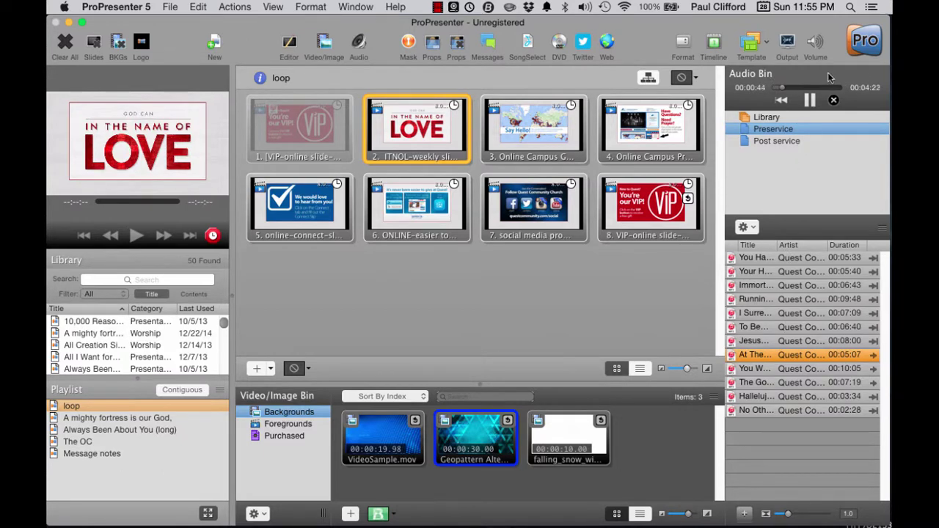
Step: Play You Won't Relent from the Preservice playlist and skip to its last seconds to test the advance to the next track
left_click(760, 367)
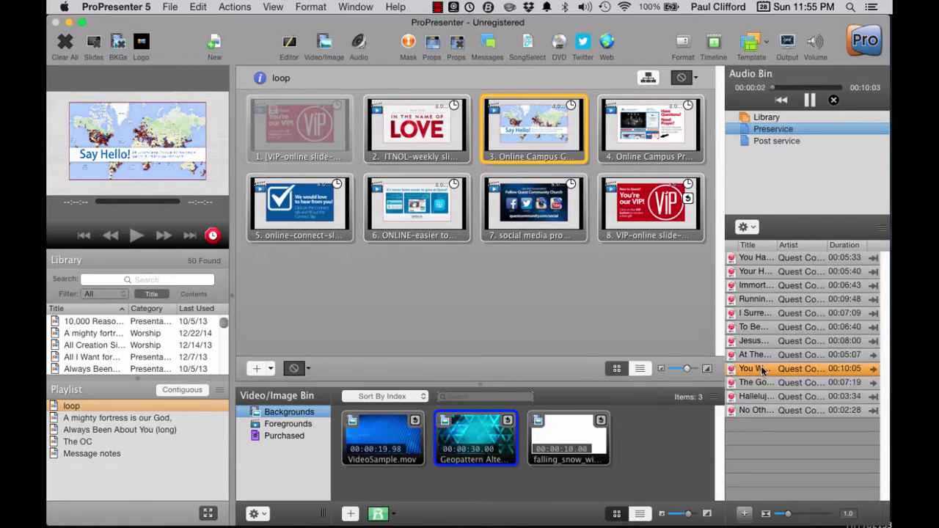
left_click(834, 88)
left_click_drag(834, 89, 840, 91)
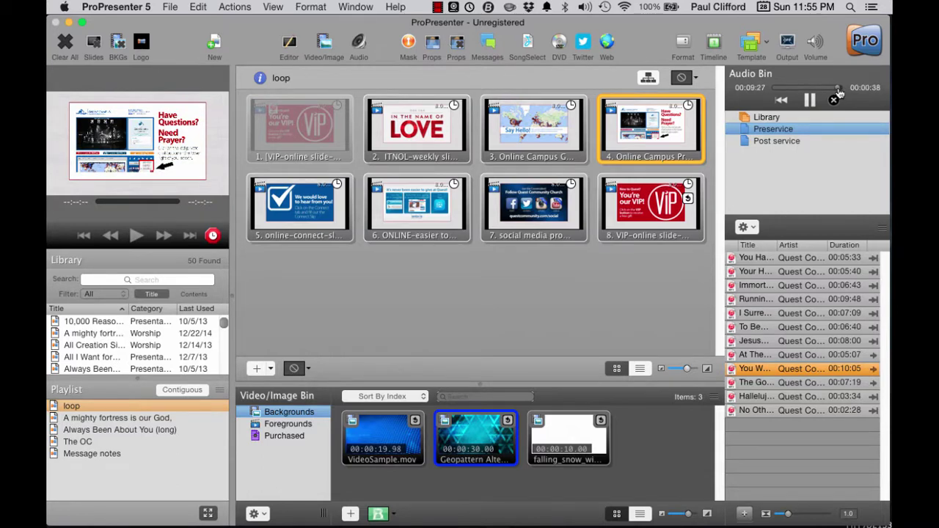
left_click_drag(840, 91, 842, 90)
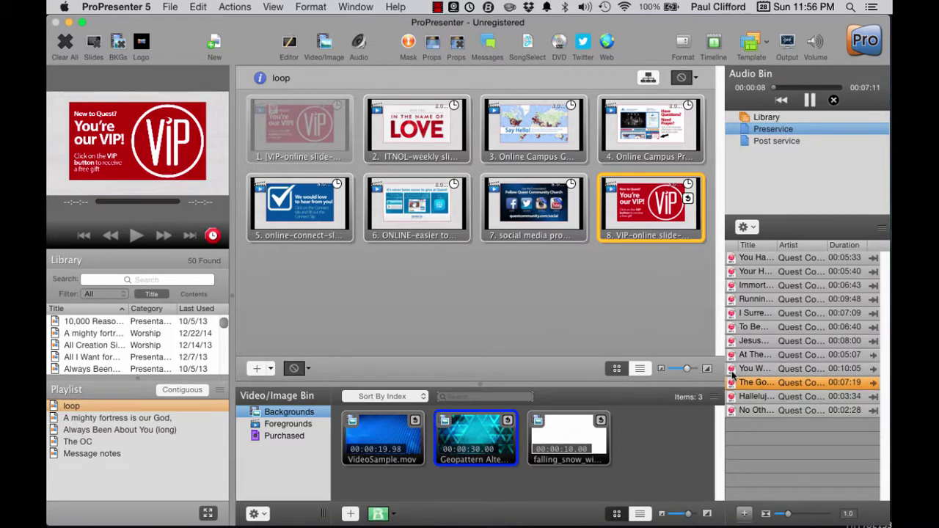
Step: Attach the You Won't Relent track to the first VIP slide of the loop and trigger that slide to start the audio
left_click_drag(732, 369, 292, 126)
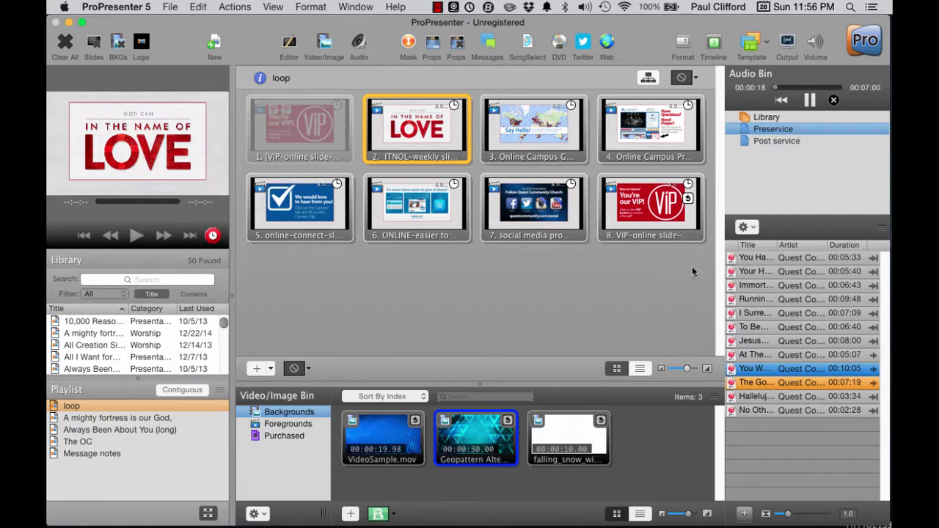
left_click(304, 125)
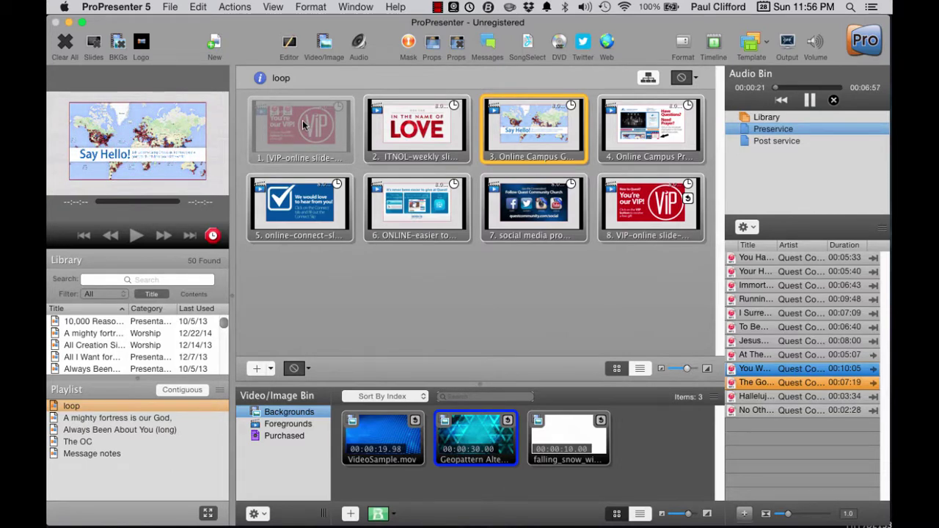
left_click(303, 125)
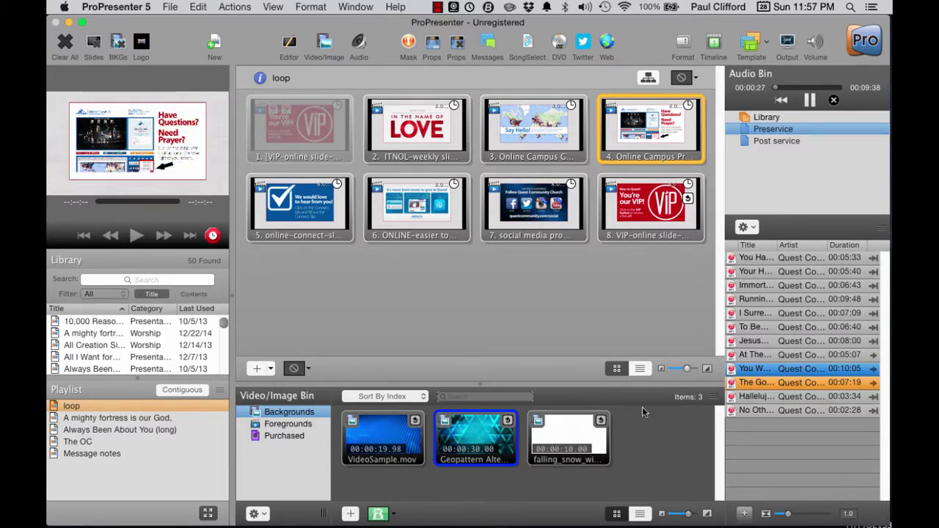
Step: Set the playback behavior of the last two Preservice tracks, Halleluj... and No Oth..., to Go to Next
right_click(846, 400)
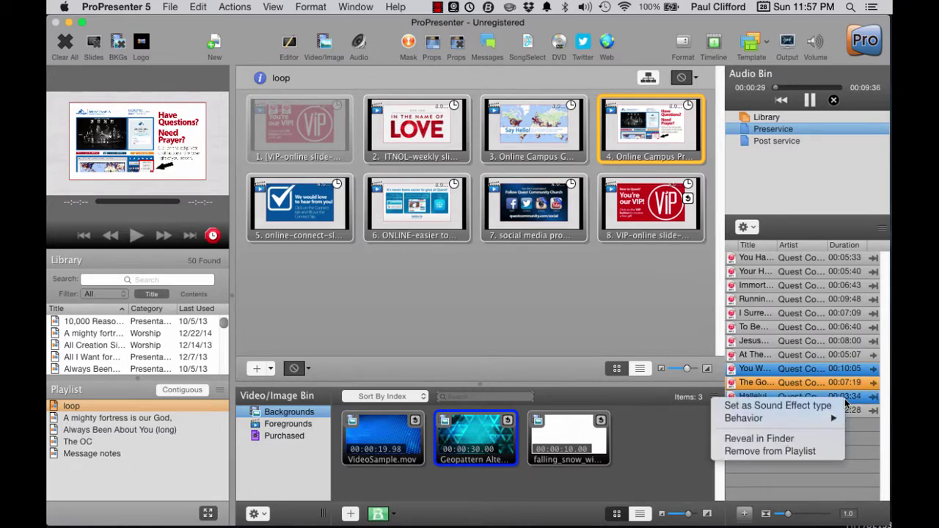
mouse_move(822, 419)
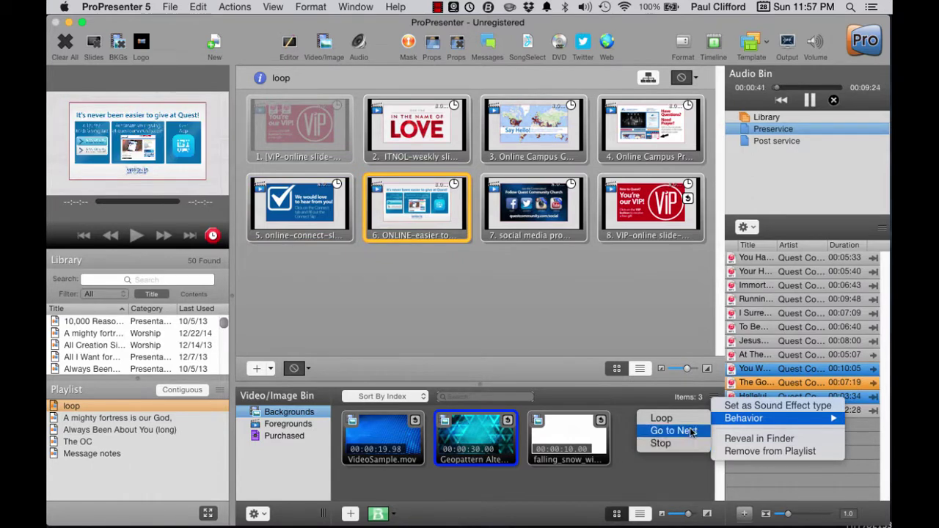
left_click(690, 438)
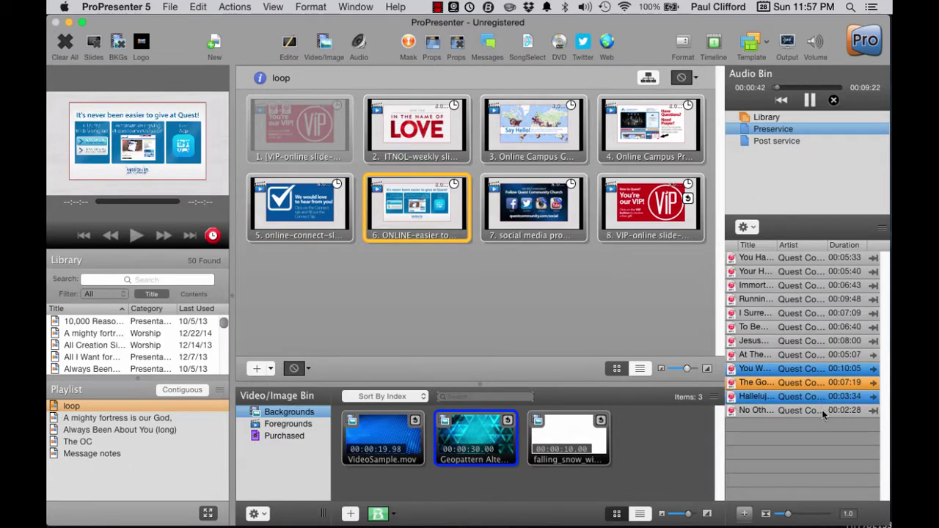
right_click(822, 410)
mouse_move(777, 433)
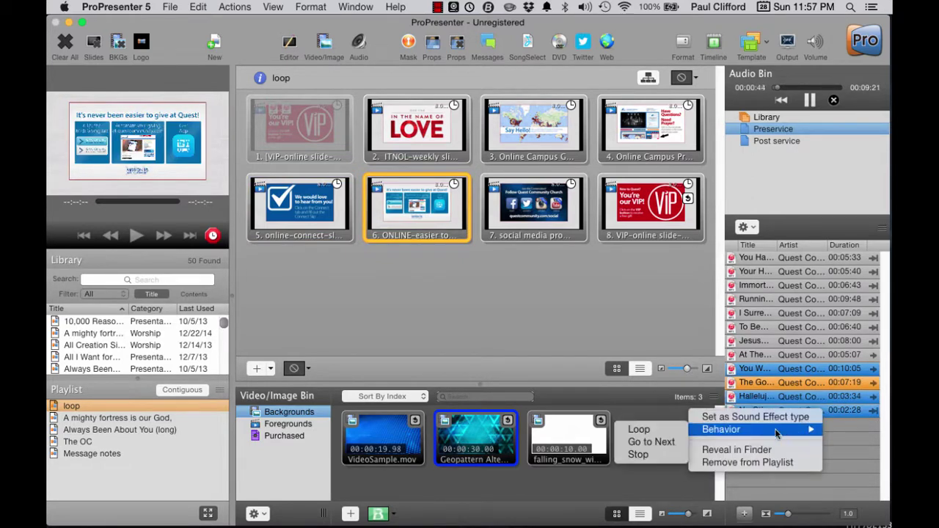
left_click(661, 442)
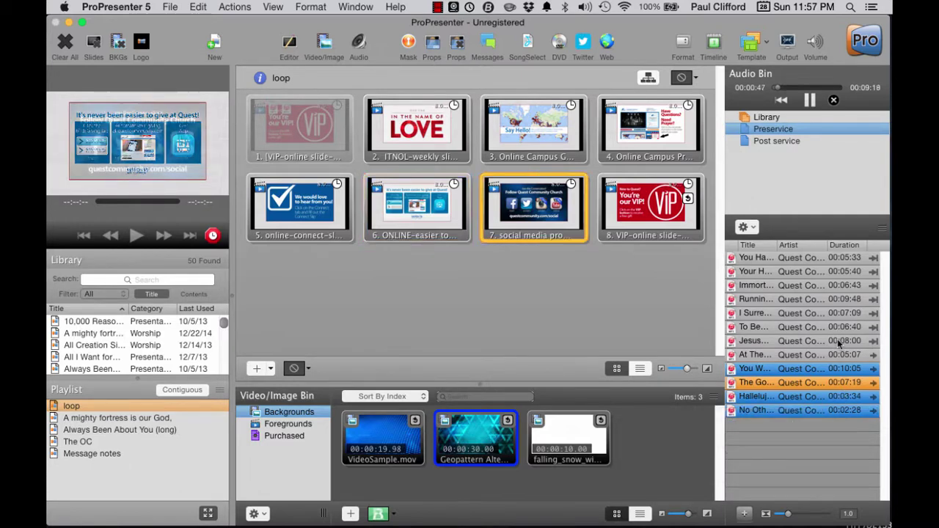
Step: Play the second track of the Post service playlist, followed by the TNB13... track from the audio Library
left_click(754, 142)
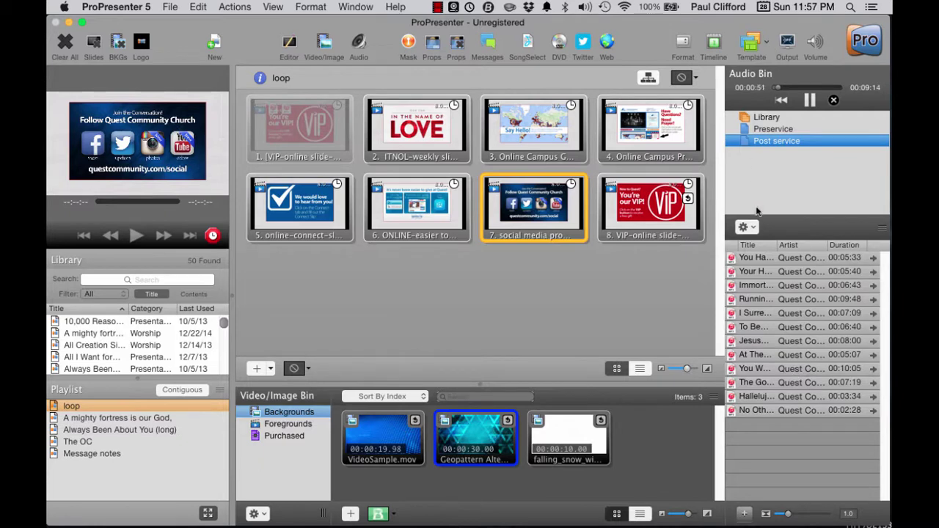
left_click(809, 273)
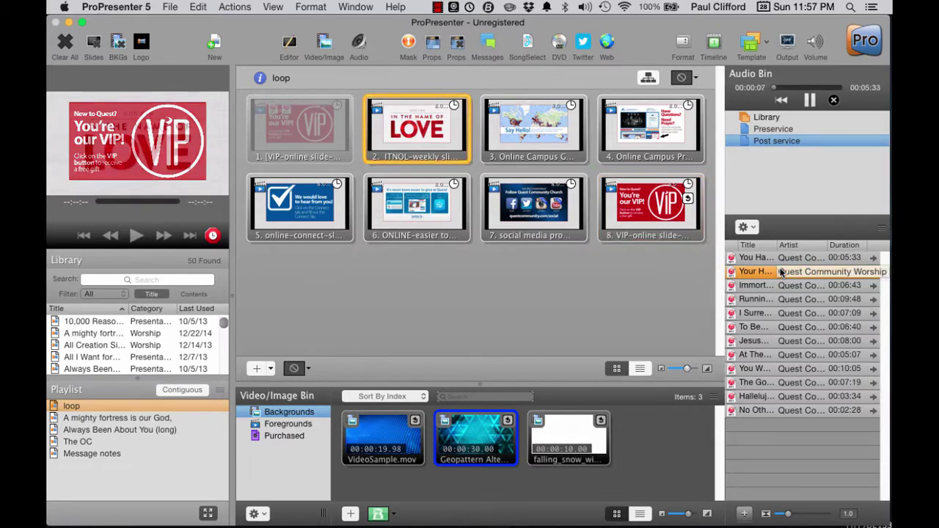
left_click(766, 119)
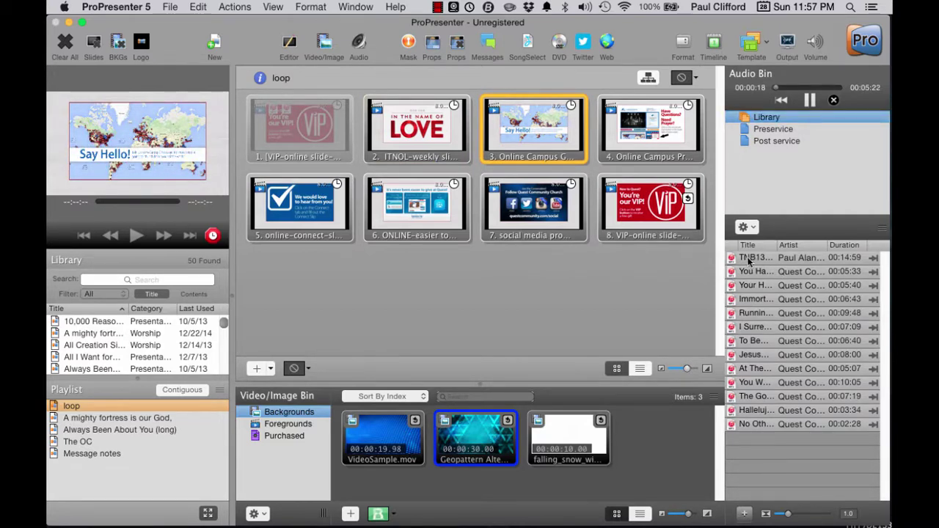
left_click(749, 260)
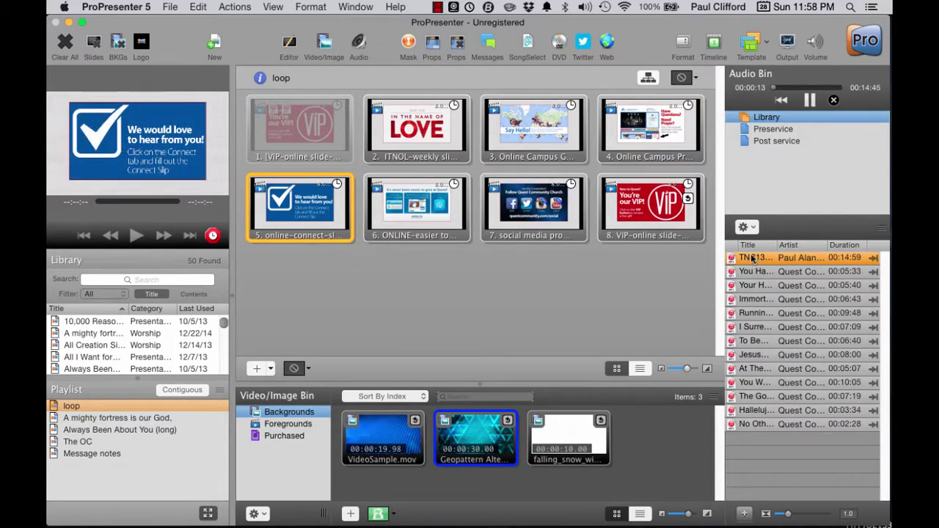
Step: Compare the Preservice and Post service playlists, and play the Jesus... and No Oth... tracks from Post service
left_click(780, 129)
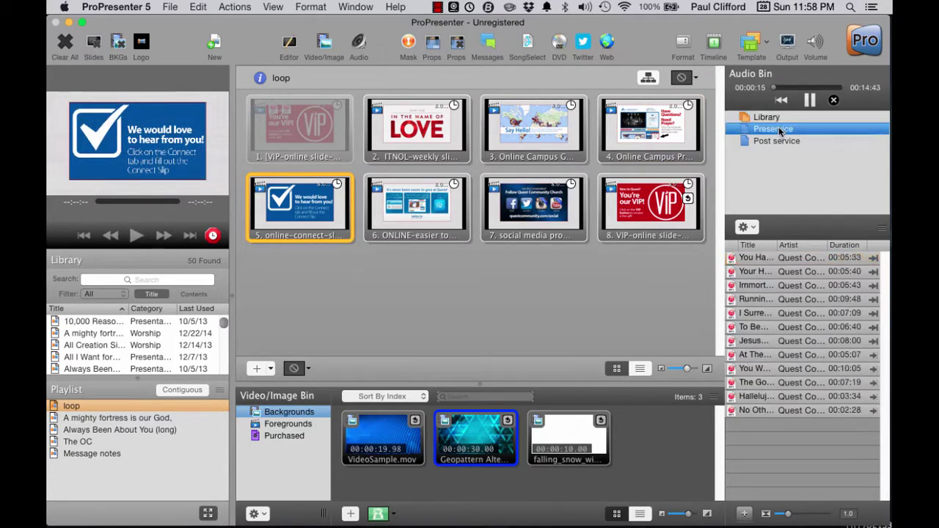
left_click(781, 142)
left_click(777, 129)
left_click(778, 142)
left_click(776, 129)
left_click(776, 141)
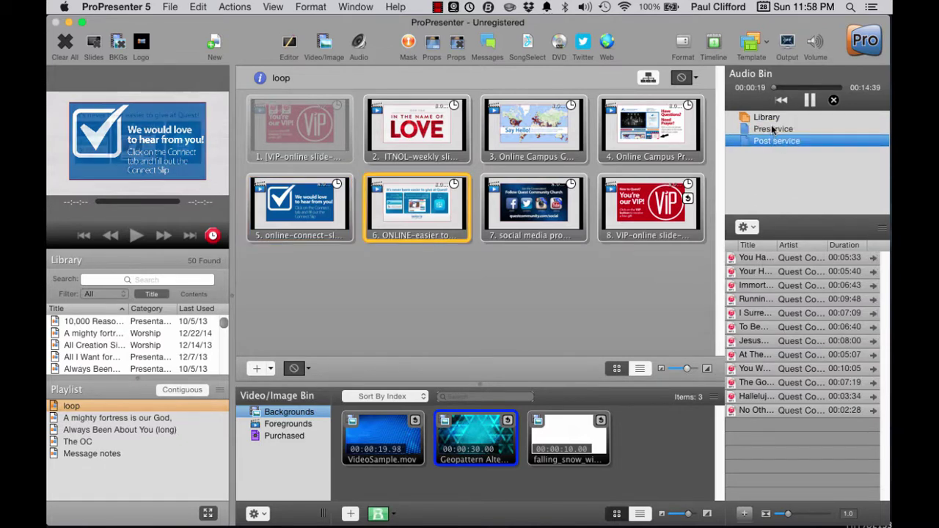
left_click(772, 129)
left_click(771, 140)
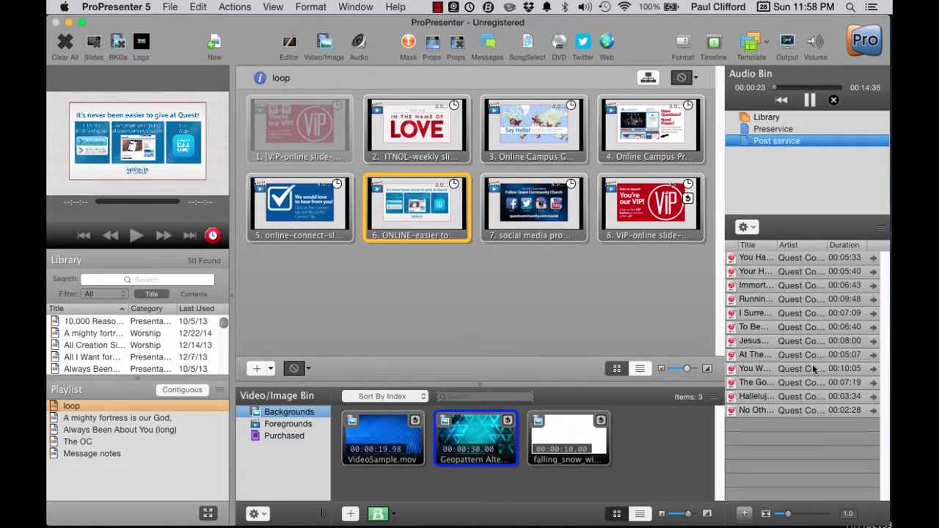
left_click(800, 342)
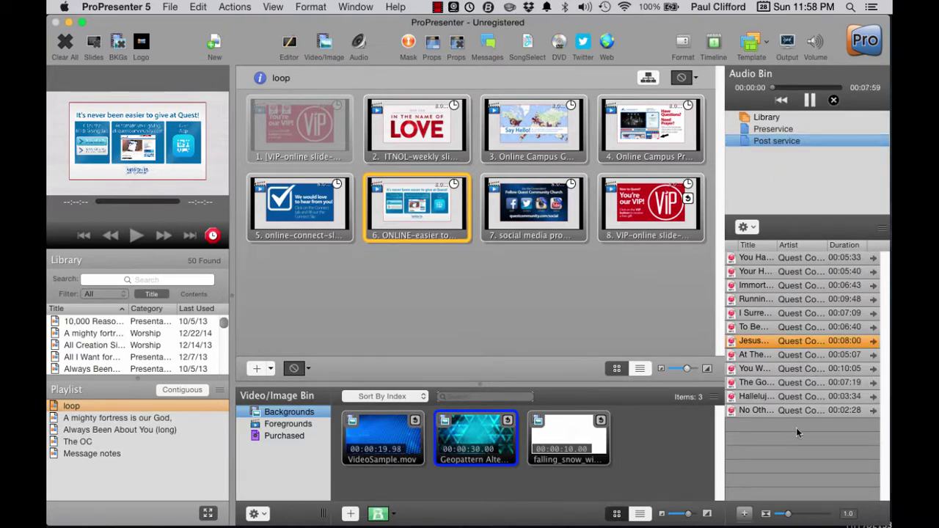
left_click(796, 410)
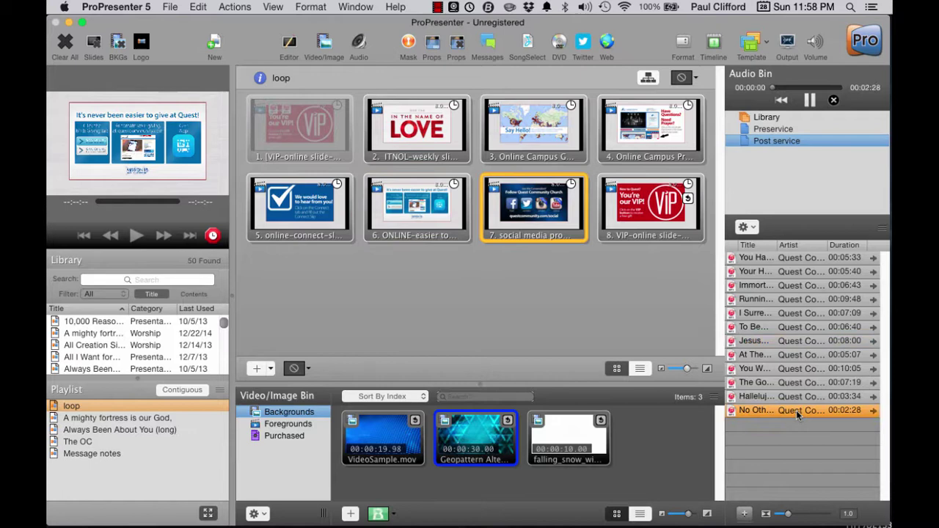
Step: Remove At The Cross, You Won't Relent and No Oth... from the Post service playlist and compare its track list with Preservice
right_click(792, 356)
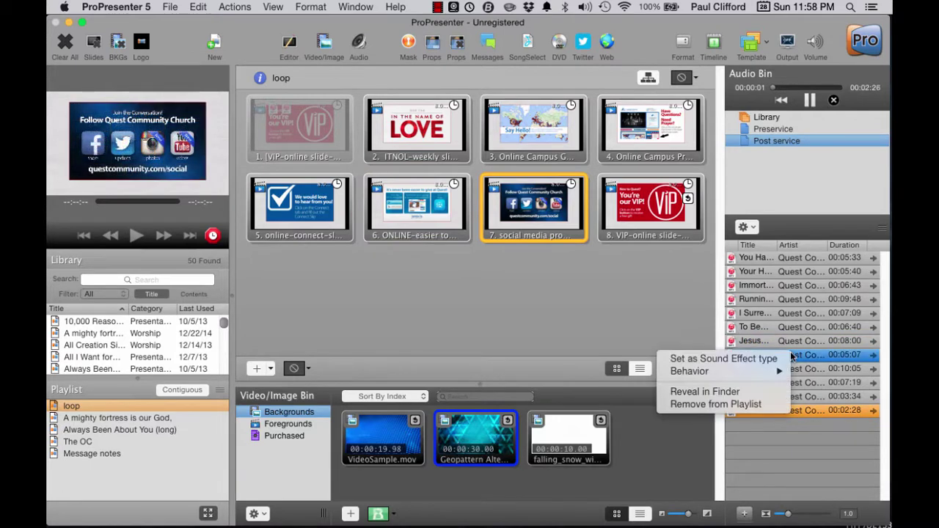
left_click(768, 408)
left_click(582, 200)
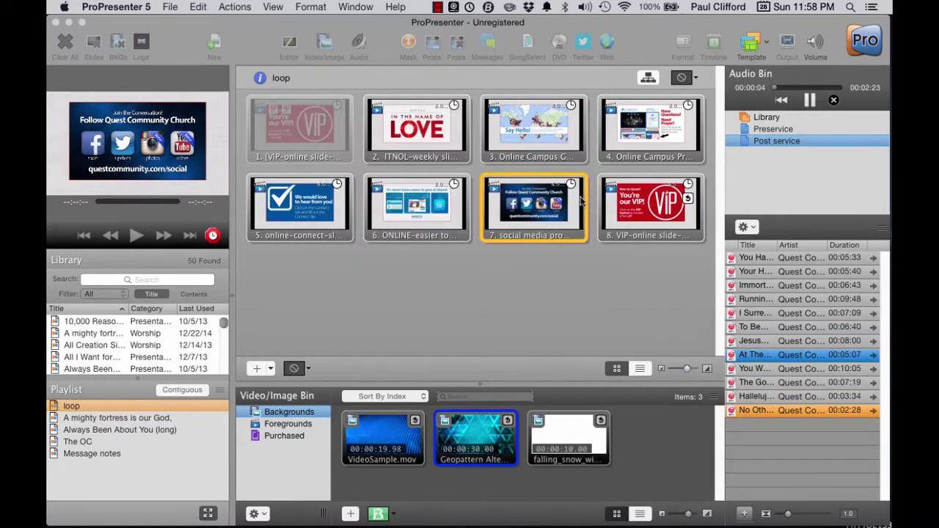
right_click(797, 397)
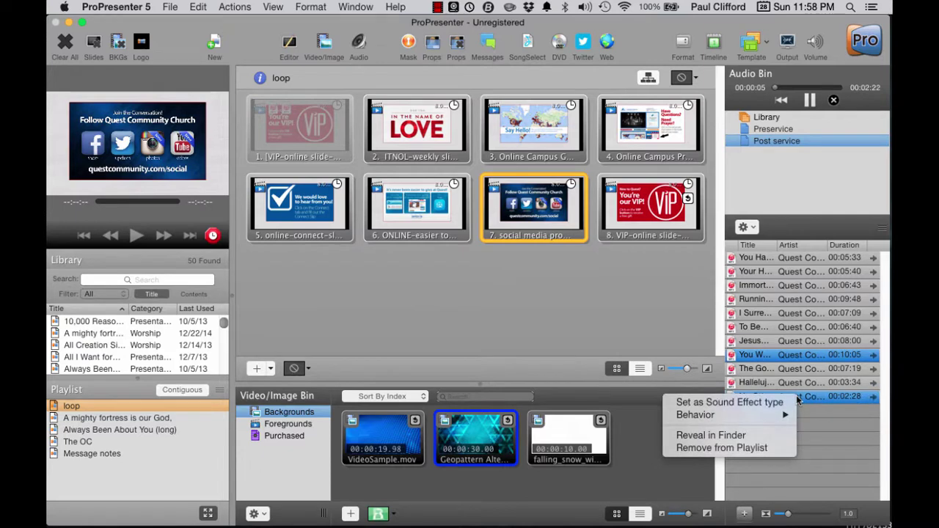
left_click(742, 447)
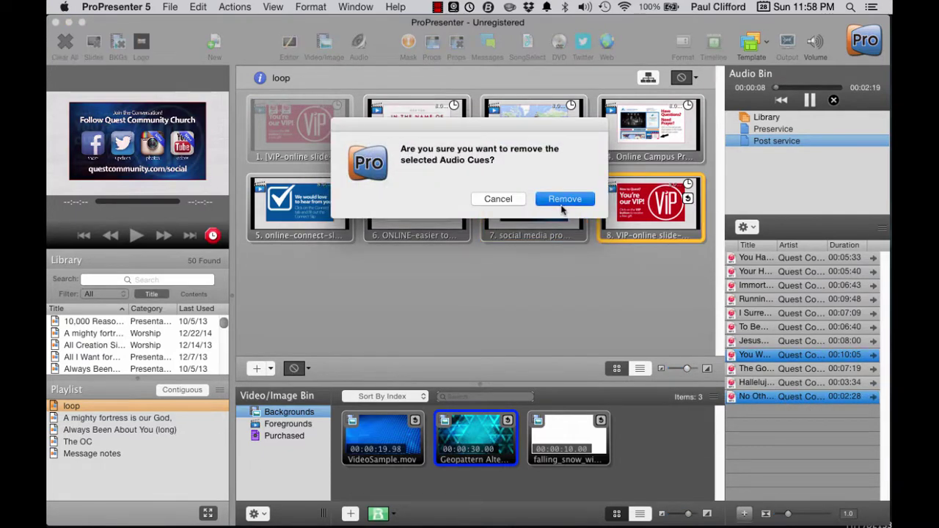
left_click(562, 208)
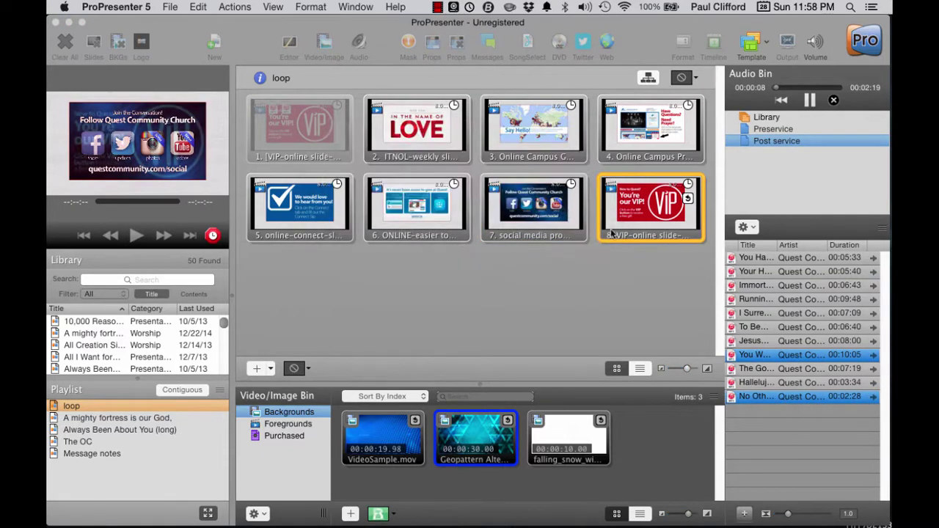
left_click(767, 130)
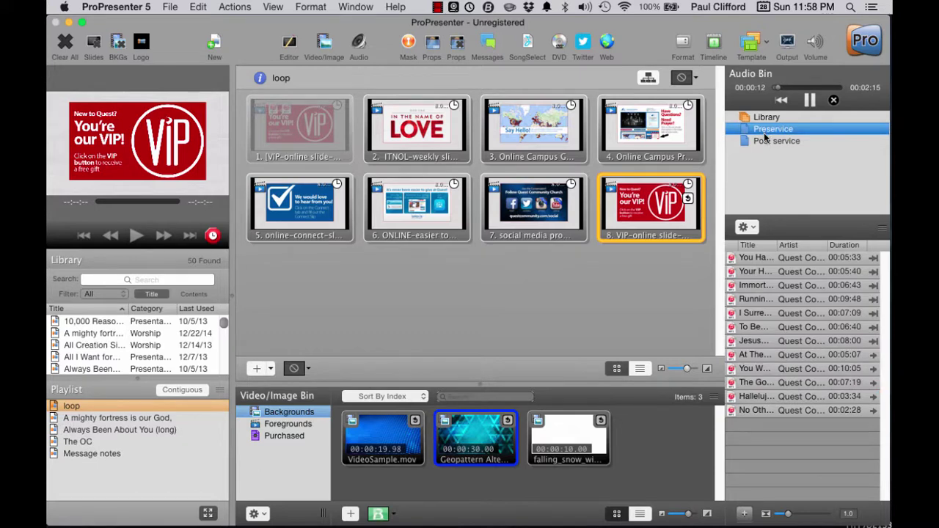
left_click(765, 141)
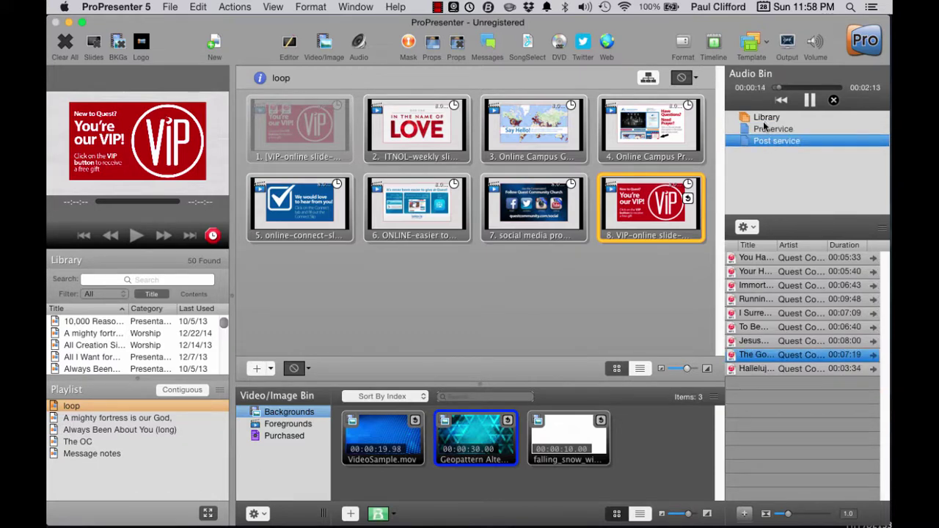
Step: Set At The Cross and Halleluj... in the Preservice playlist as the Sound Effect type
left_click(766, 128)
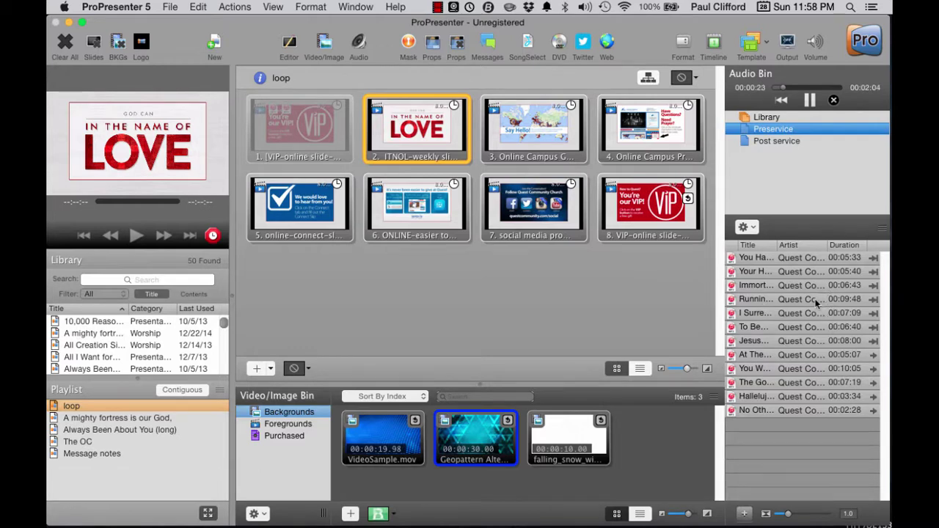
right_click(795, 355)
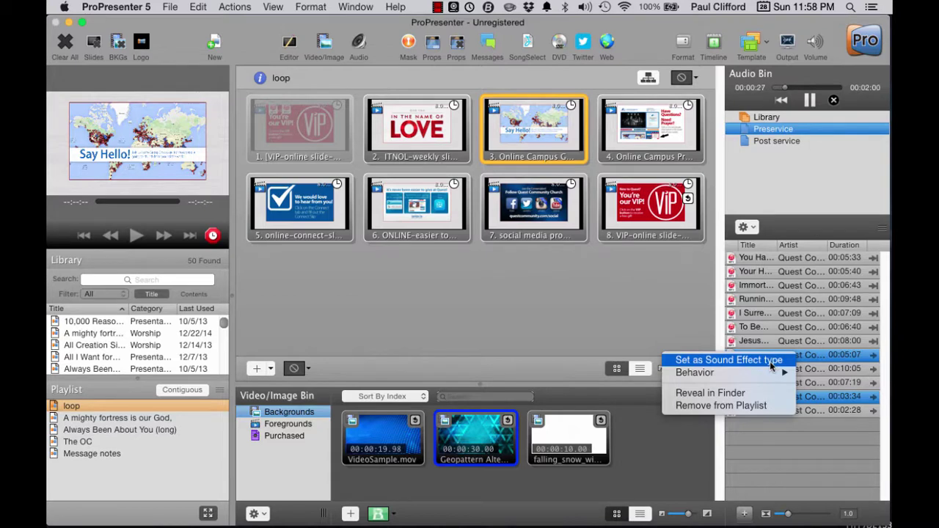
left_click(772, 360)
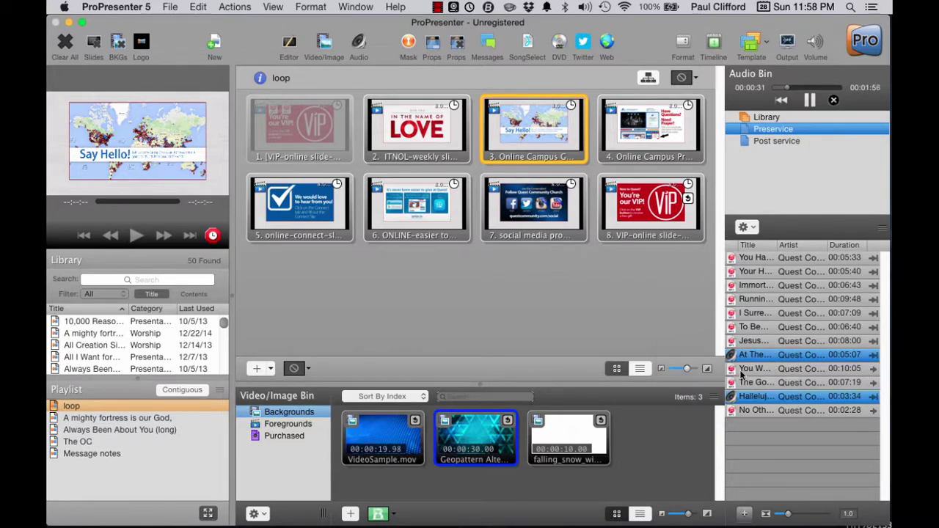
left_click(754, 464)
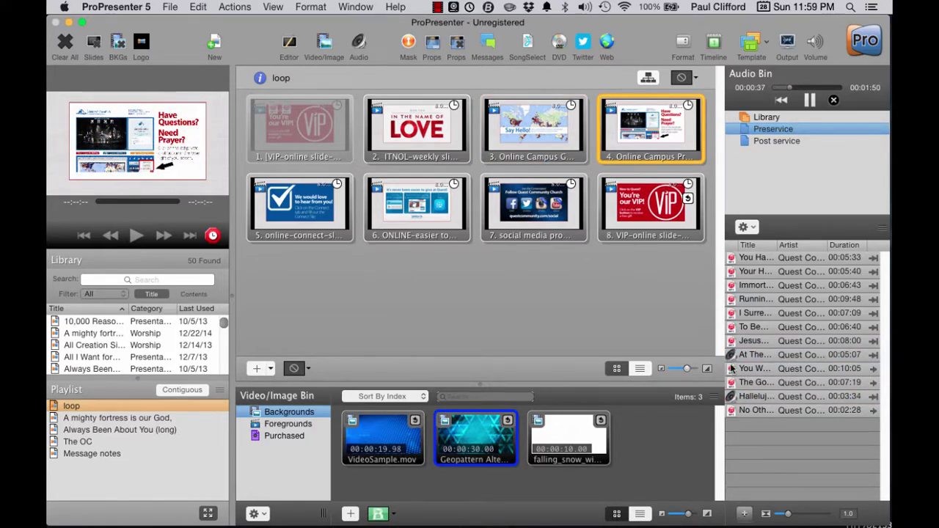
Step: Attach the At The Cross sound effect to slide 7, the social media slide, and trigger that slide
left_click_drag(733, 355, 508, 206)
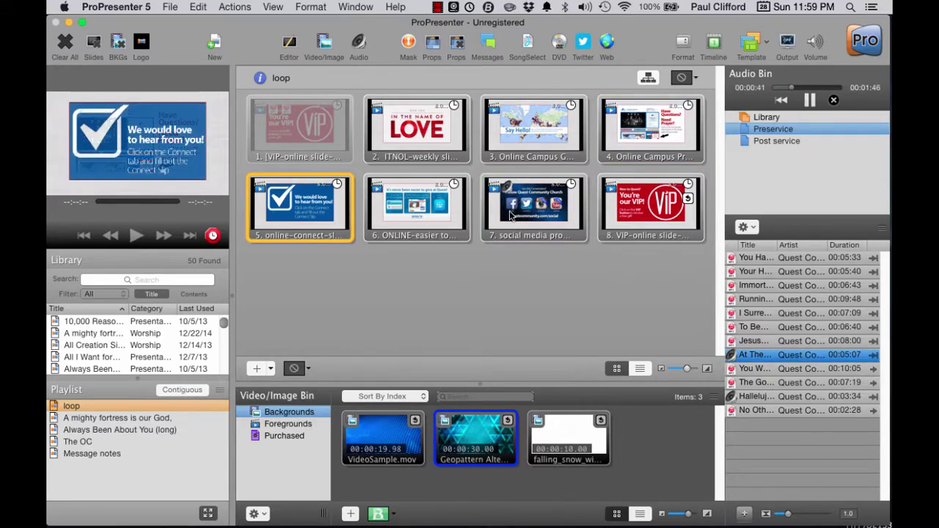
left_click(511, 209)
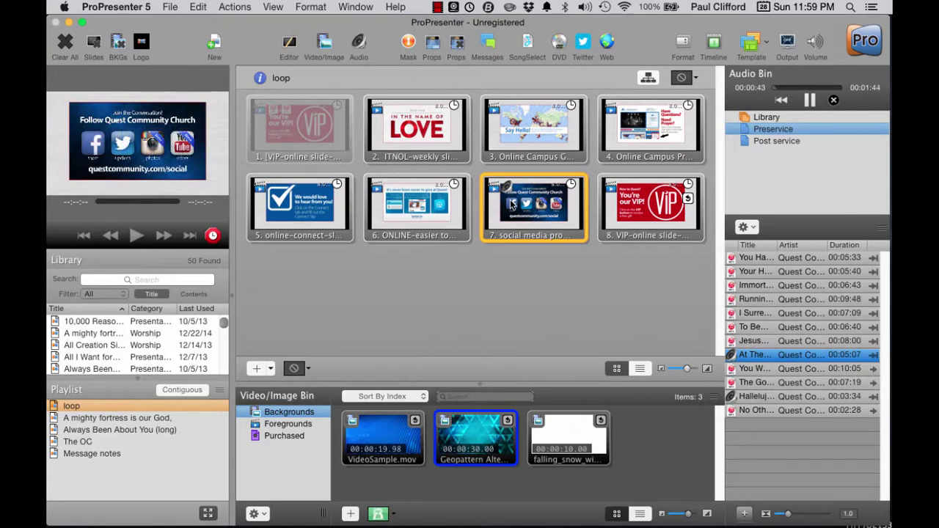